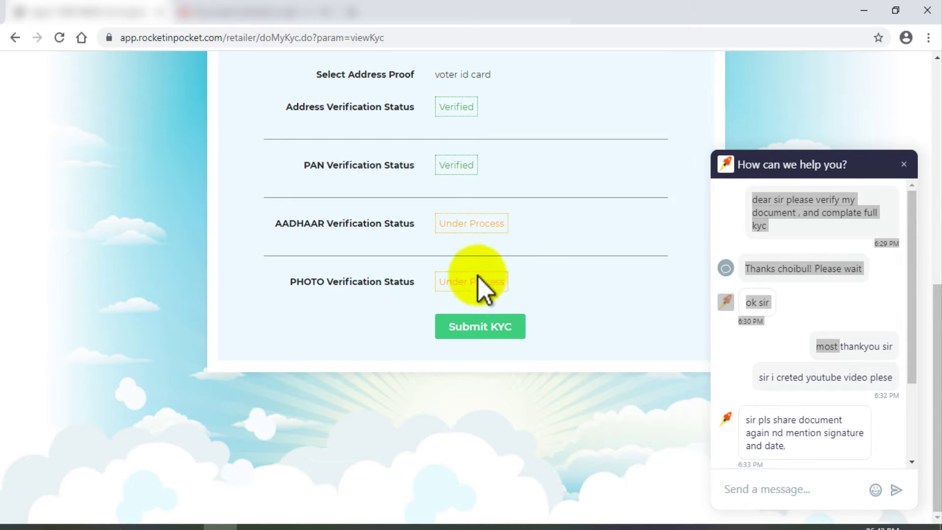
- Read the live support conversation about resubmitting the signed KYC documents and the office closing time, and close the chat
click(844, 297)
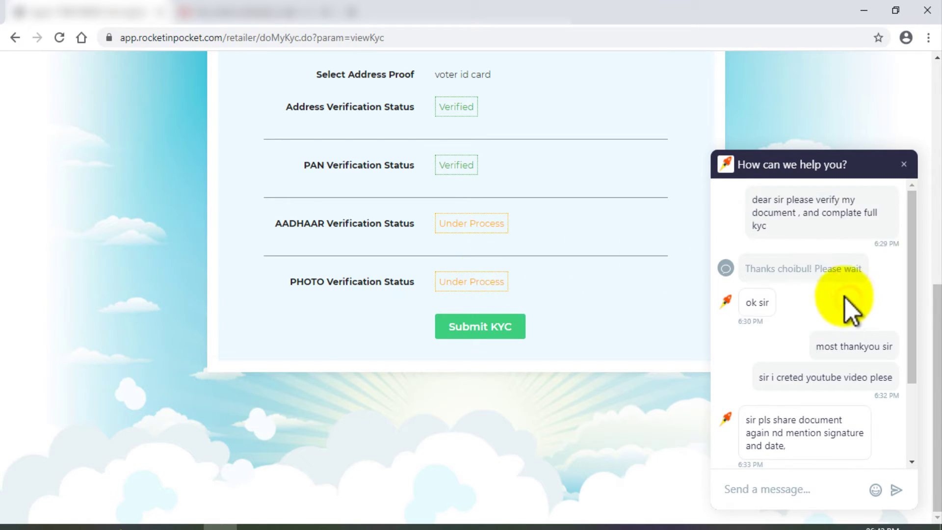
scroll(840, 304, up, 5)
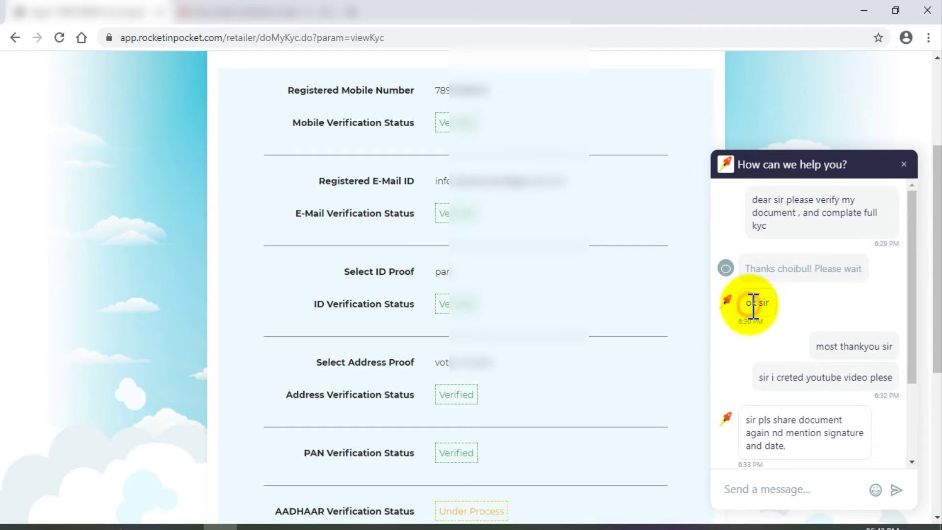
drag(746, 303, 766, 304)
click(821, 347)
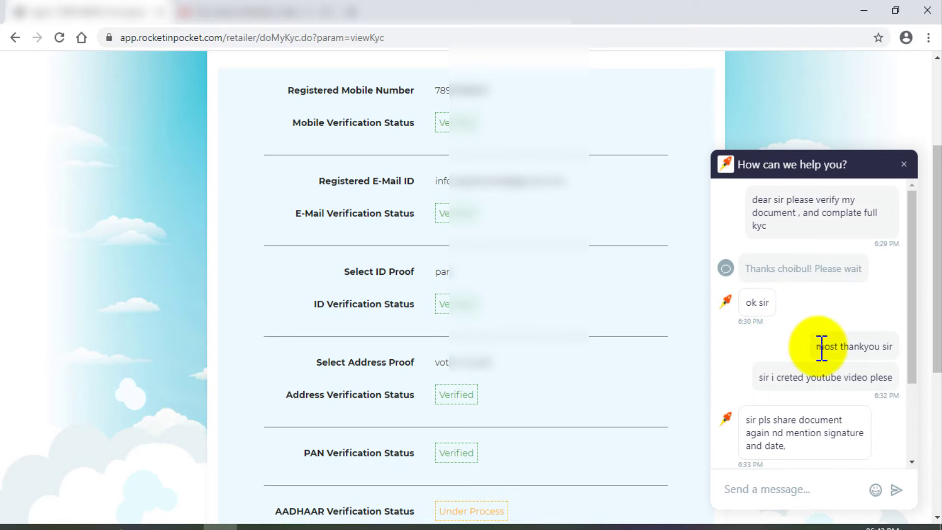
drag(817, 347, 885, 347)
scroll(852, 374, down, 3)
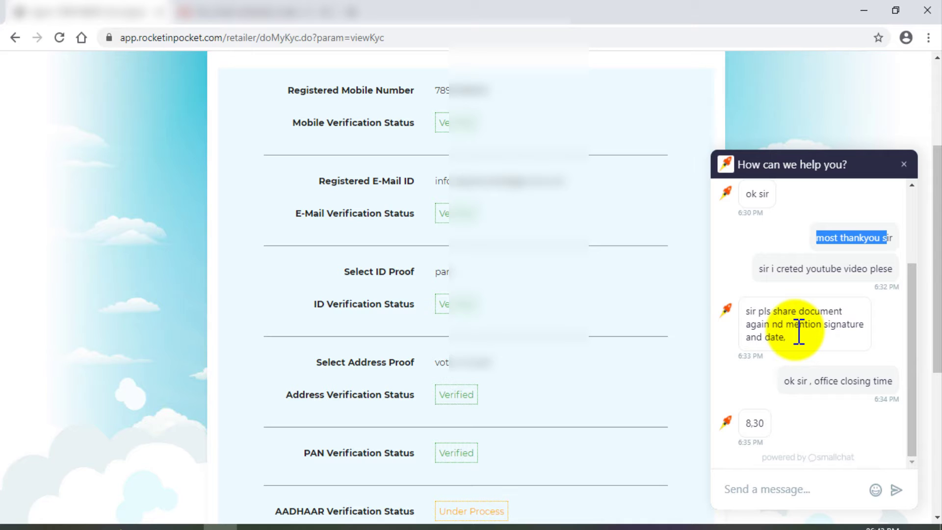
double_click(788, 381)
drag(822, 383, 878, 381)
drag(745, 424, 766, 426)
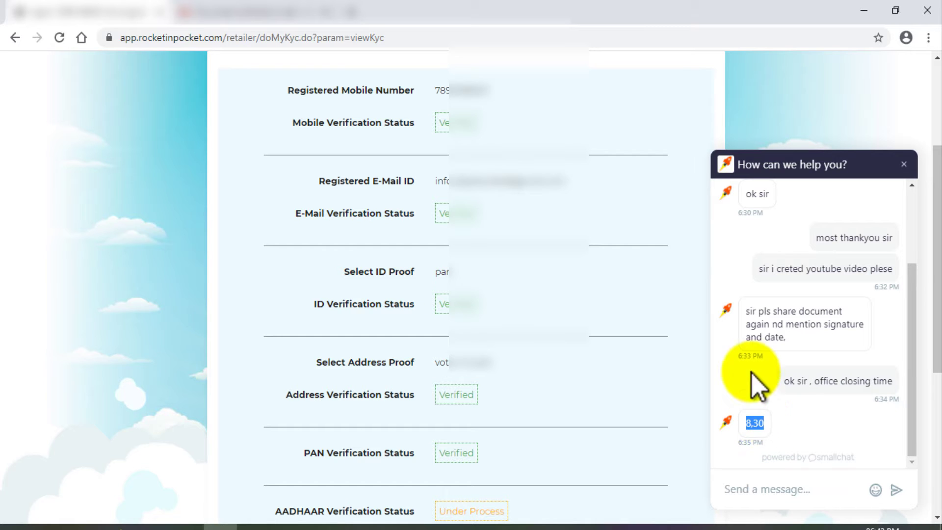
click(903, 165)
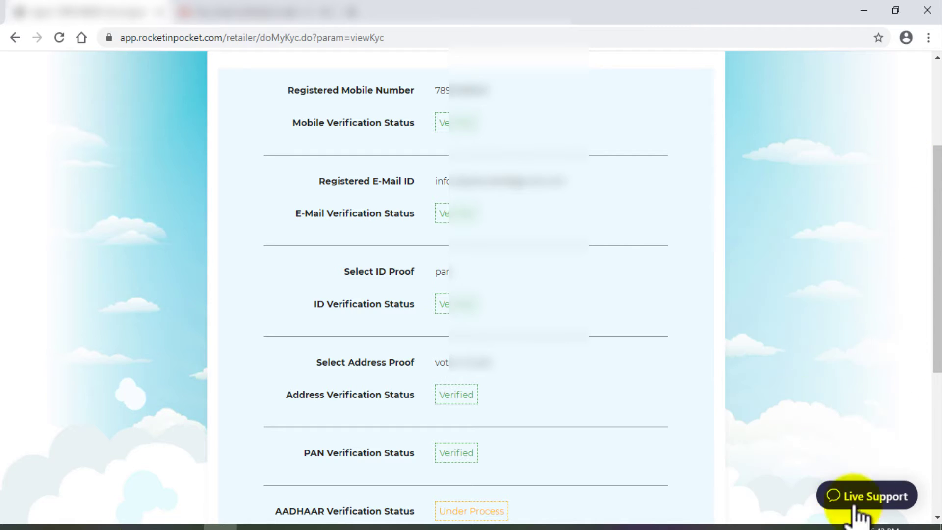
- Reopen the live support chat from the KYC page to view its latest messages, and close it again
click(879, 494)
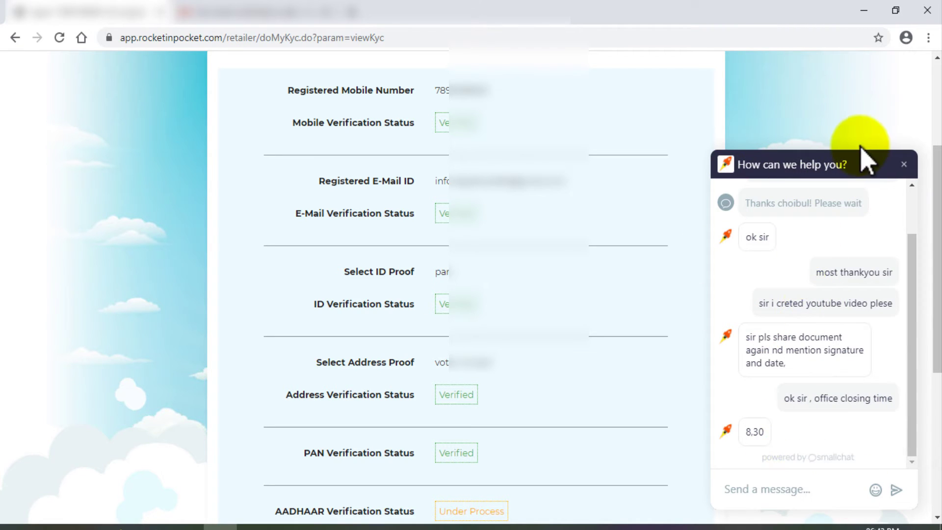
click(903, 164)
scroll(866, 245, up, 2)
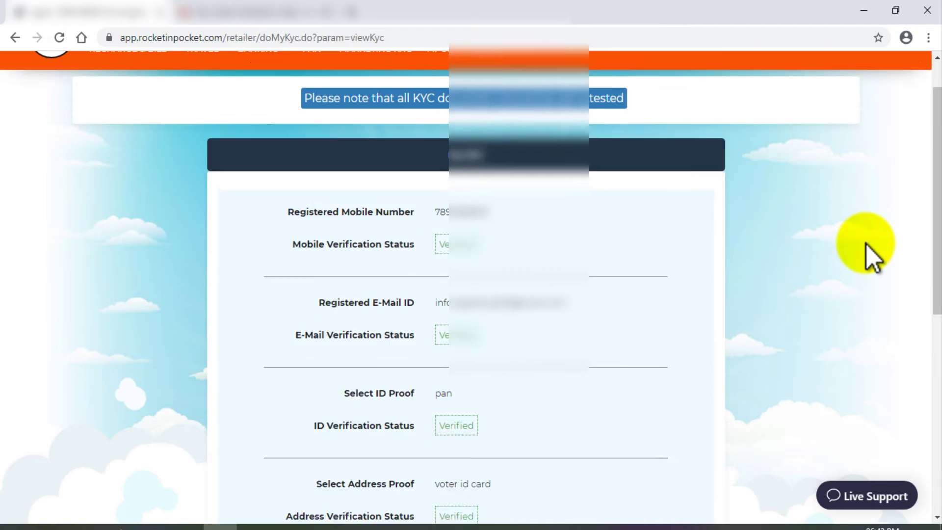
scroll(866, 245, up, 1)
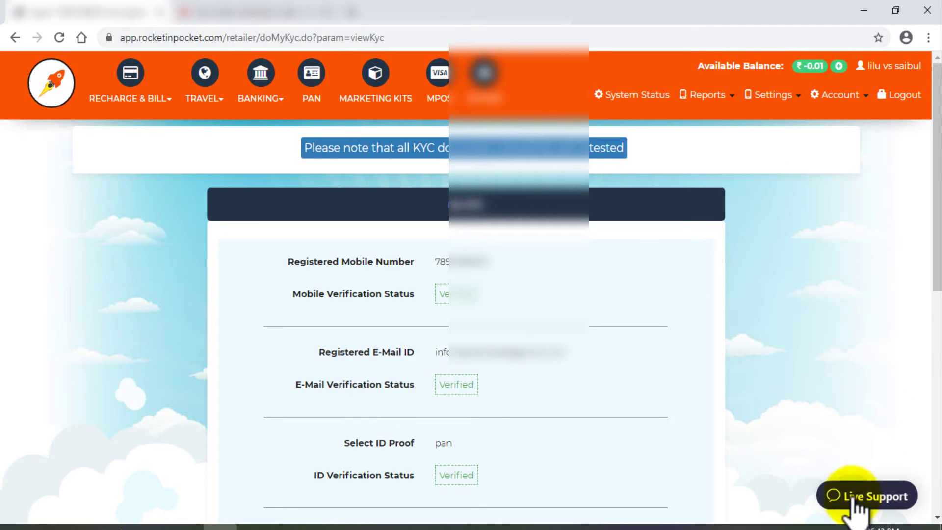
click(883, 498)
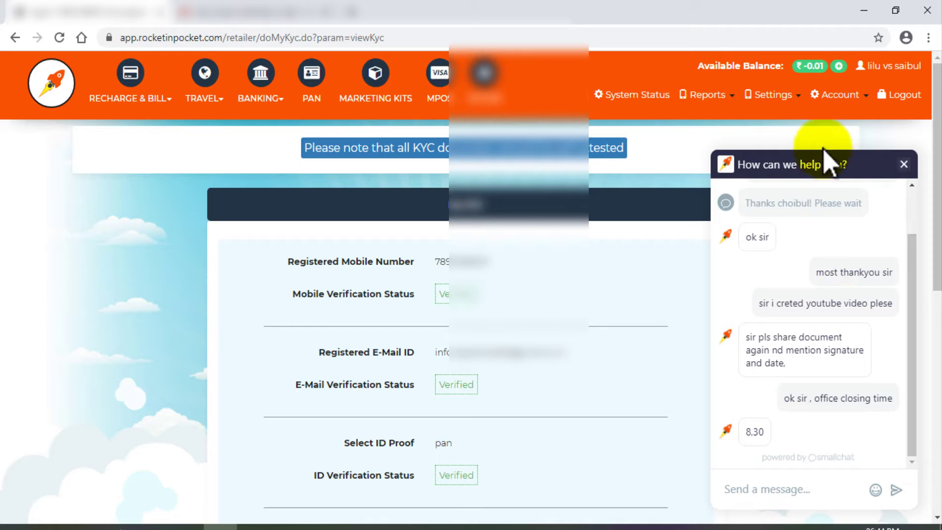
click(904, 165)
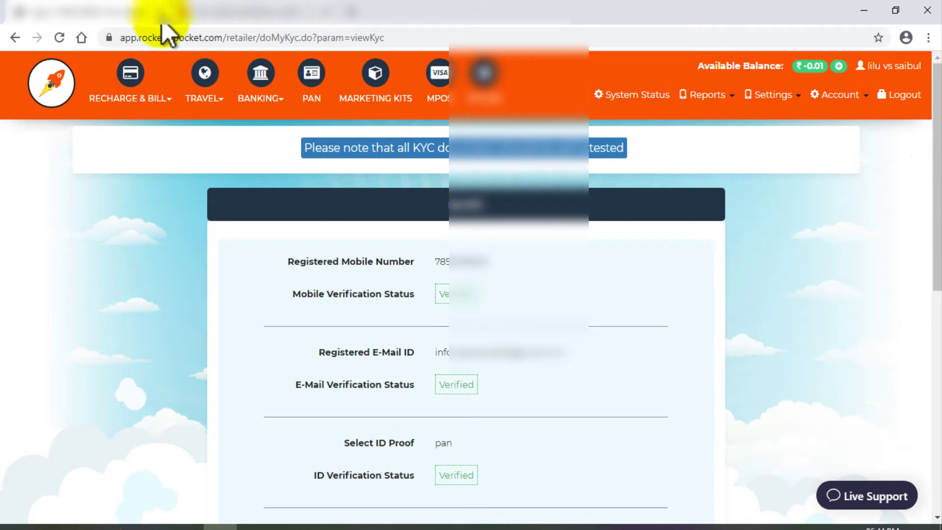
- Reload the KYC page and submit new adhaar.jpg and My.jpg, confirming that the documents are signed with date
click(59, 37)
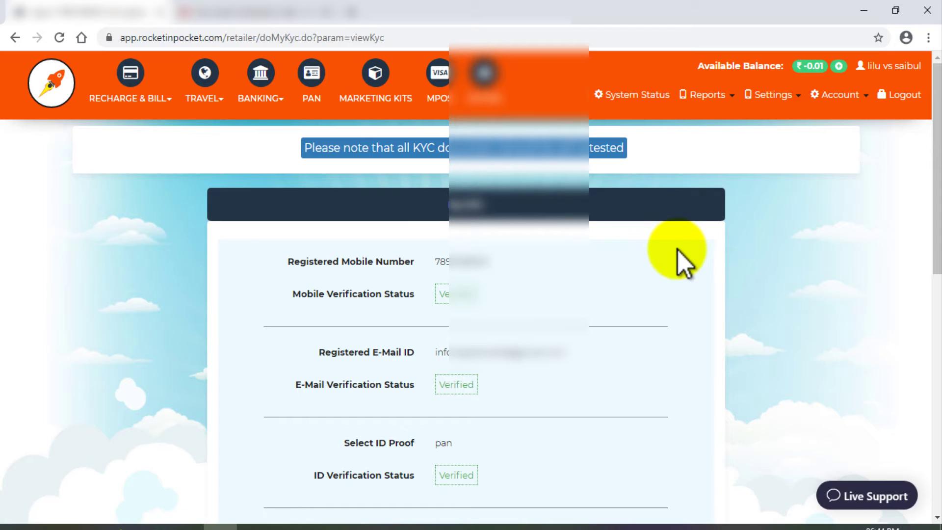
scroll(673, 248, down, 9)
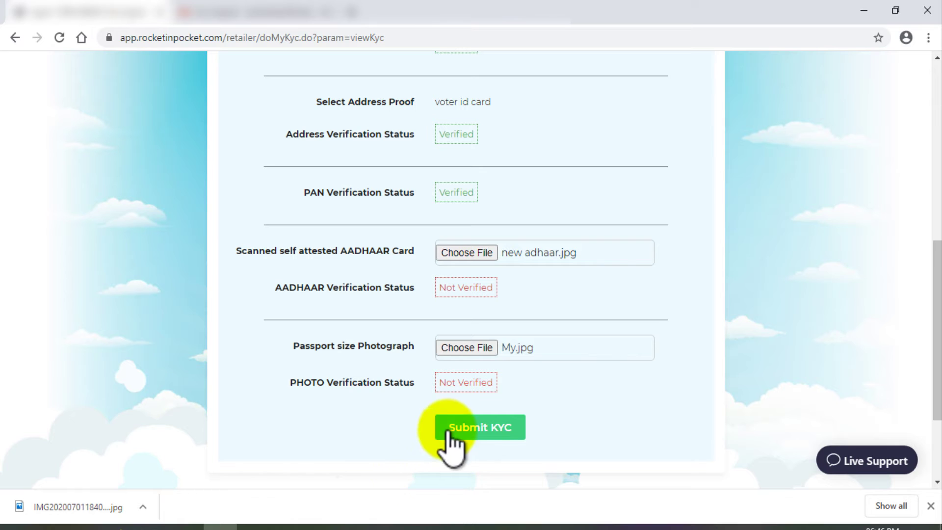
click(479, 439)
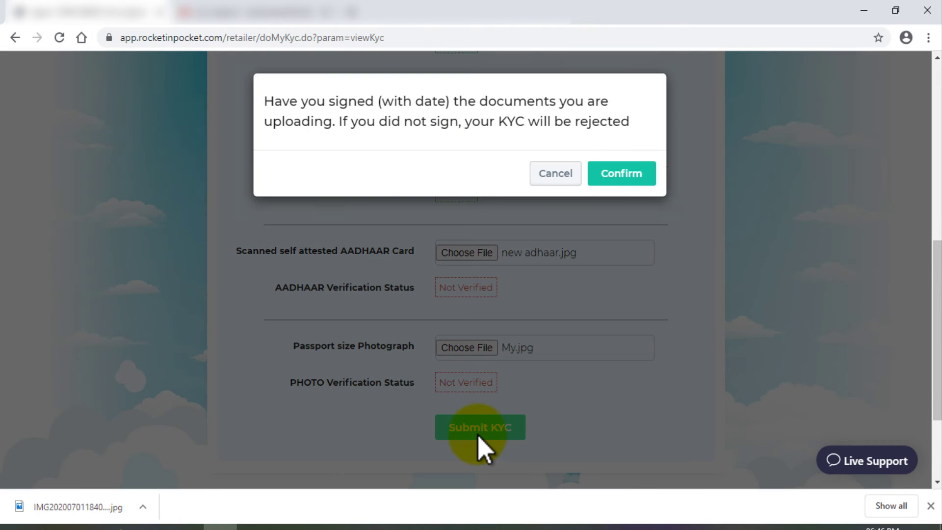
click(623, 176)
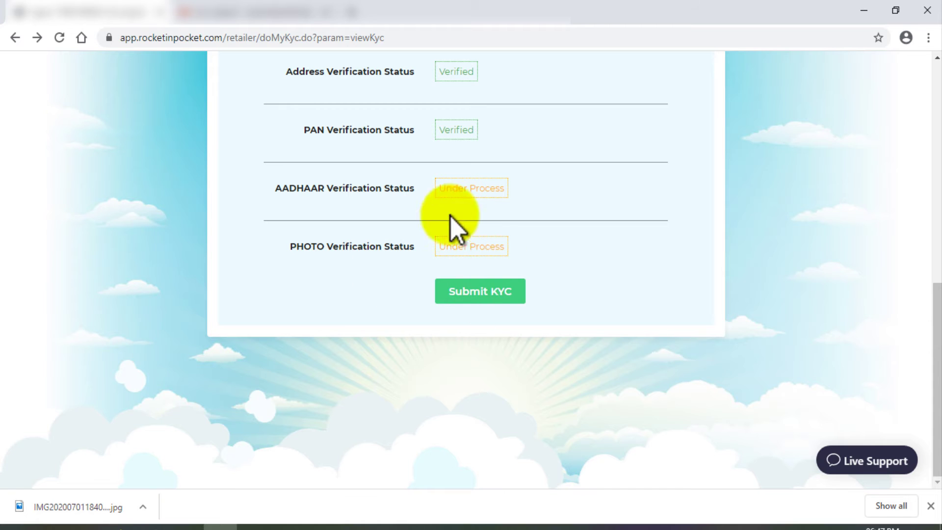
- Send live support the message "dear sir please now check"
click(877, 465)
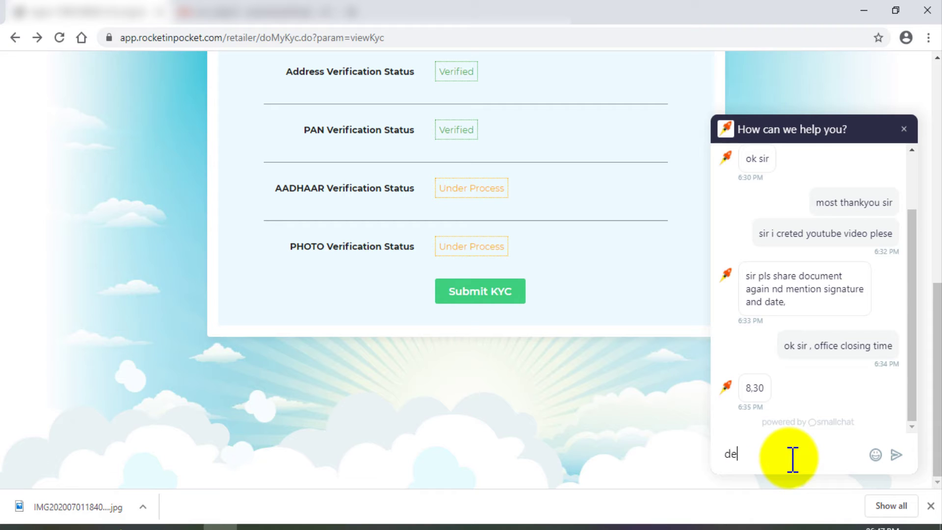
text(dear sir please now check)
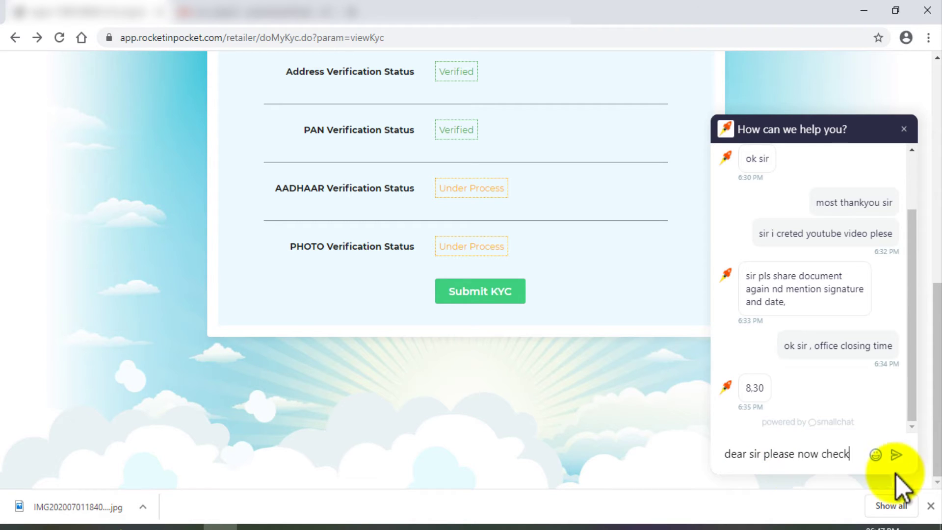
click(895, 455)
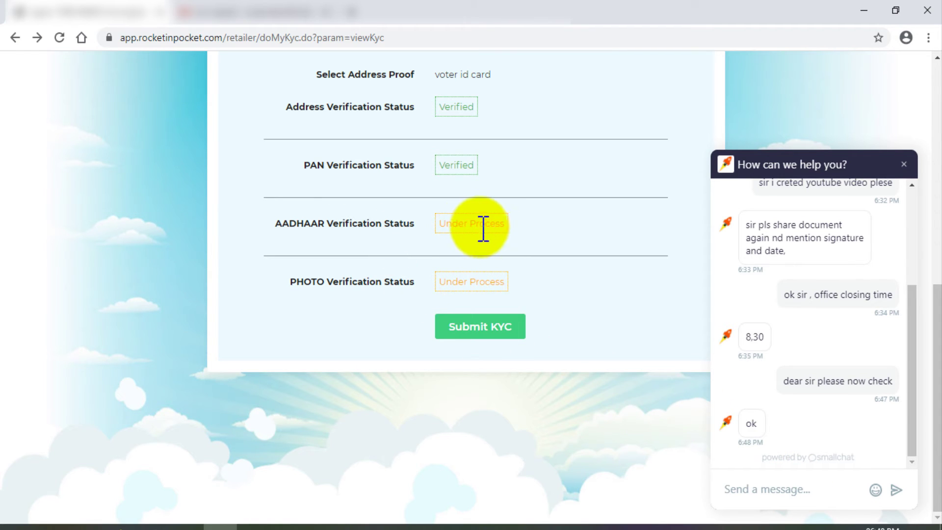
- Reload the KYC page repeatedly to check the AADHAAR and PHOTO verification statuses, and check the support chat for a reply
drag(446, 223, 519, 223)
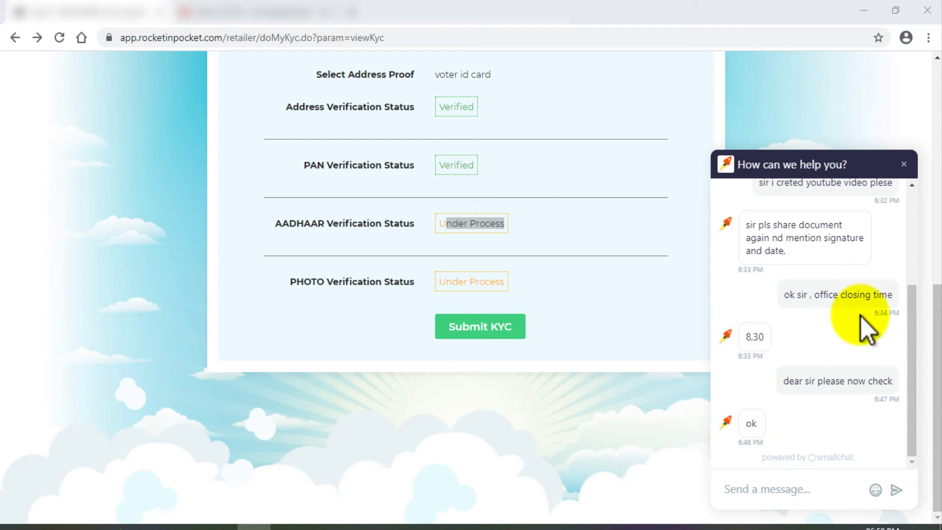
click(570, 445)
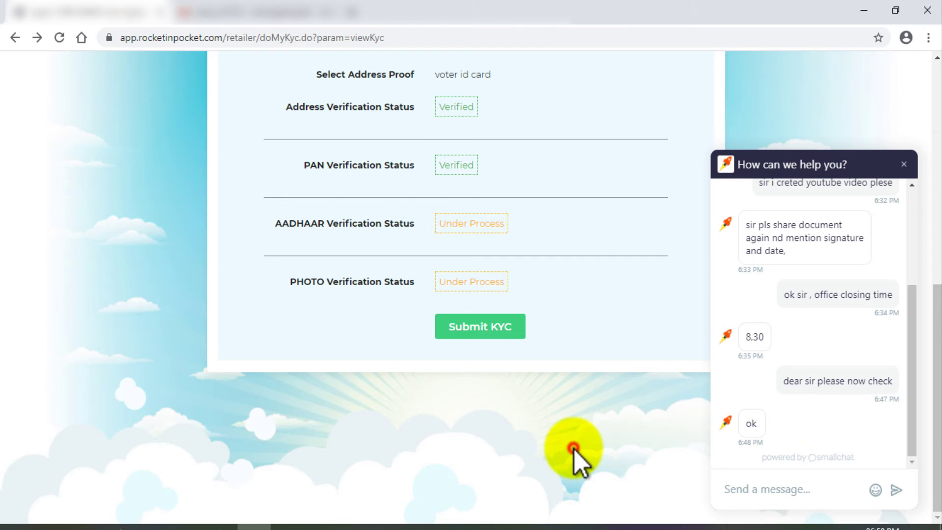
click(64, 41)
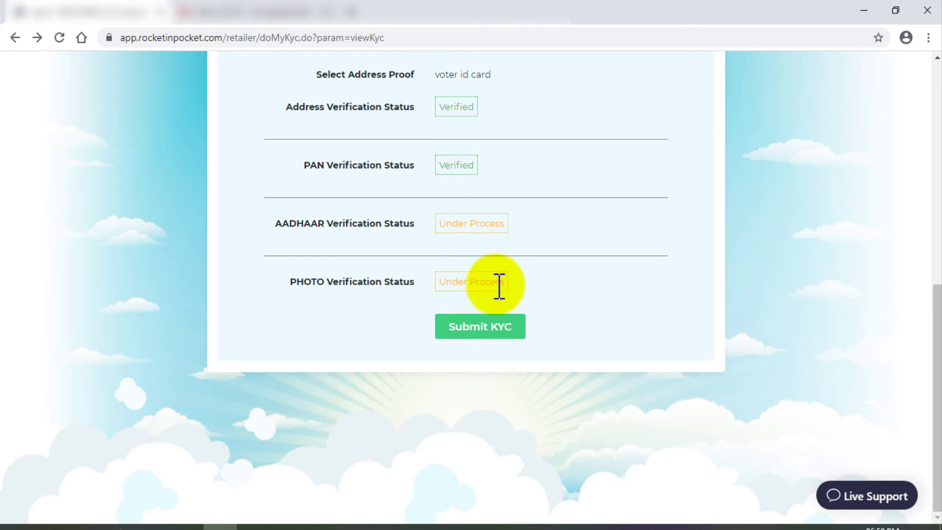
click(60, 37)
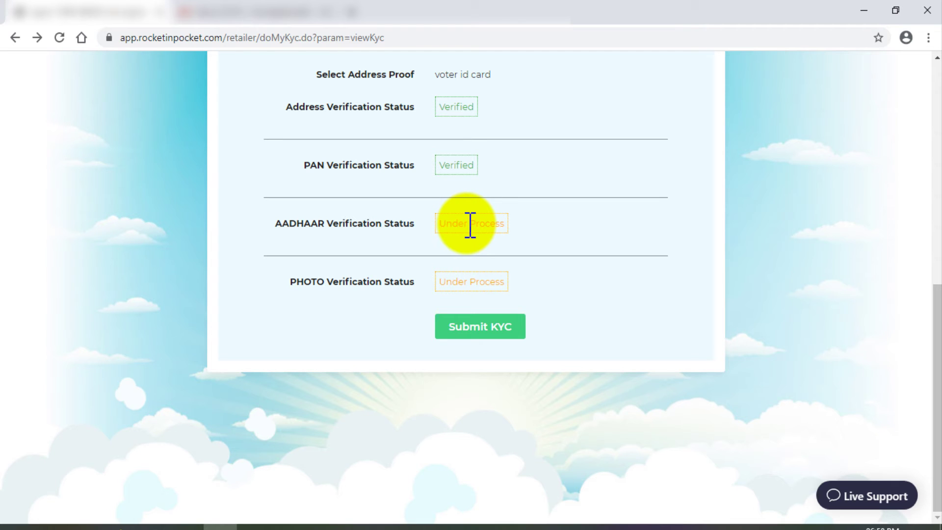
click(861, 486)
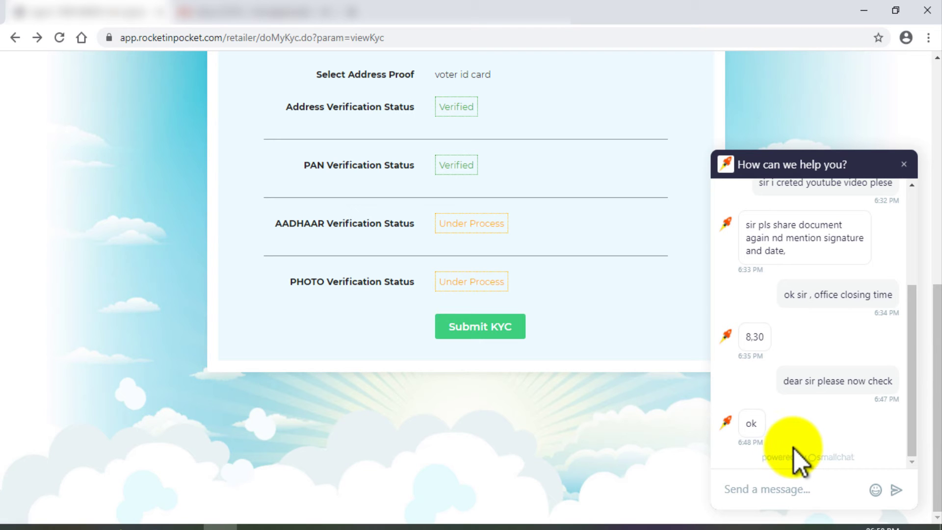
click(59, 37)
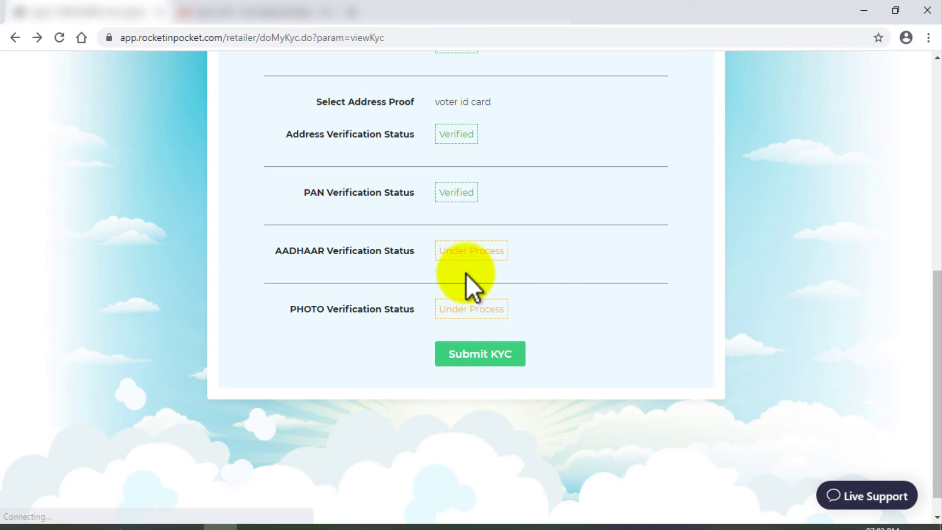
triple_click(442, 250)
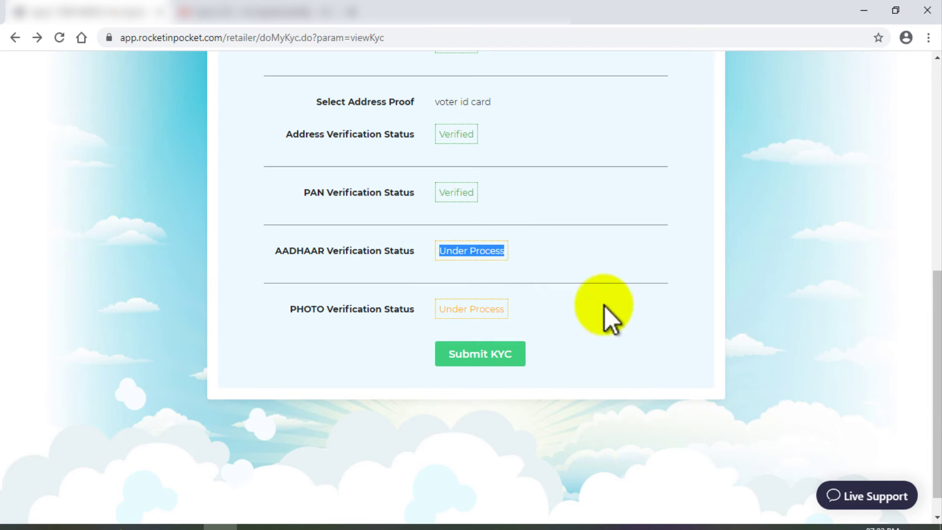
click(842, 493)
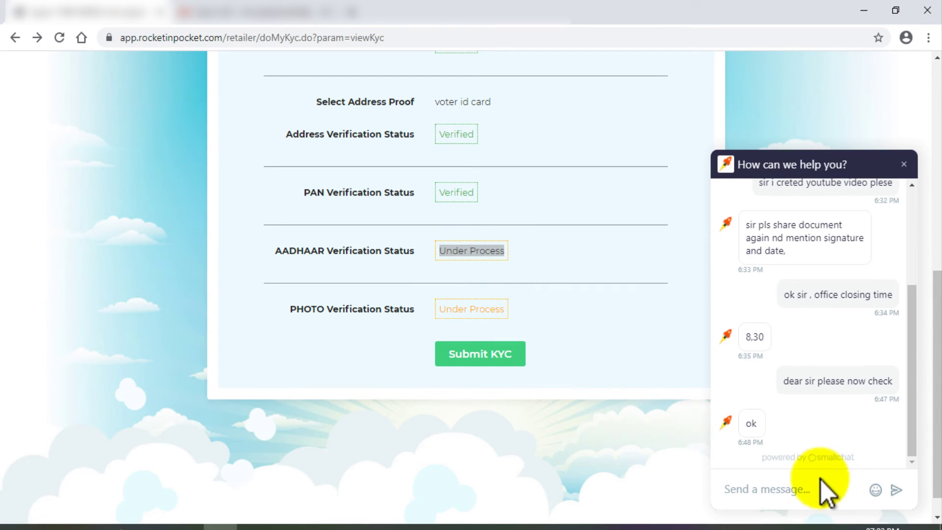
click(588, 464)
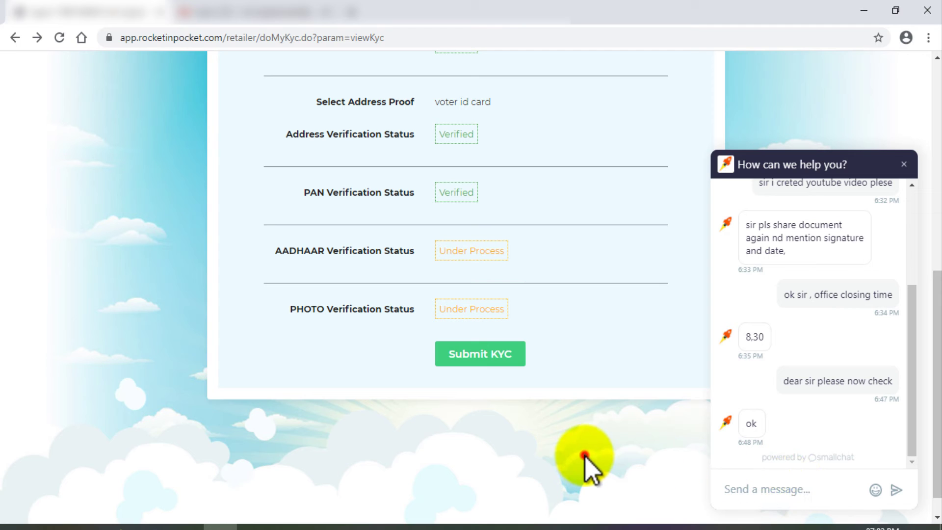
- Open the Money Transfer (DMR) page from the banking services
scroll(517, 371, up, 1)
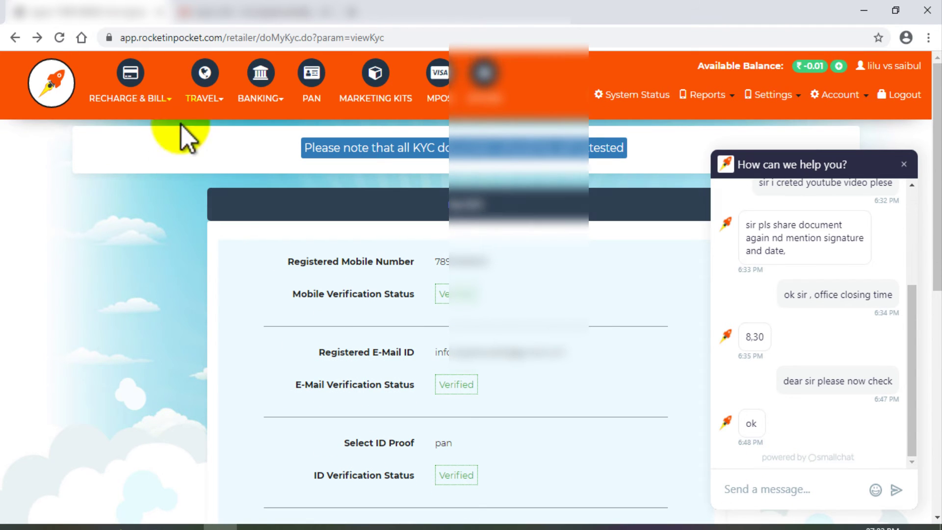
click(262, 101)
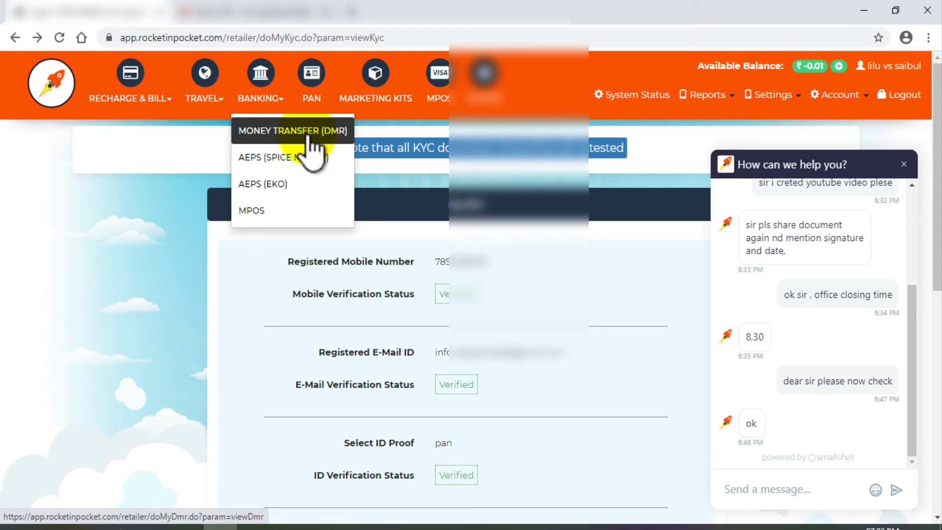
click(289, 143)
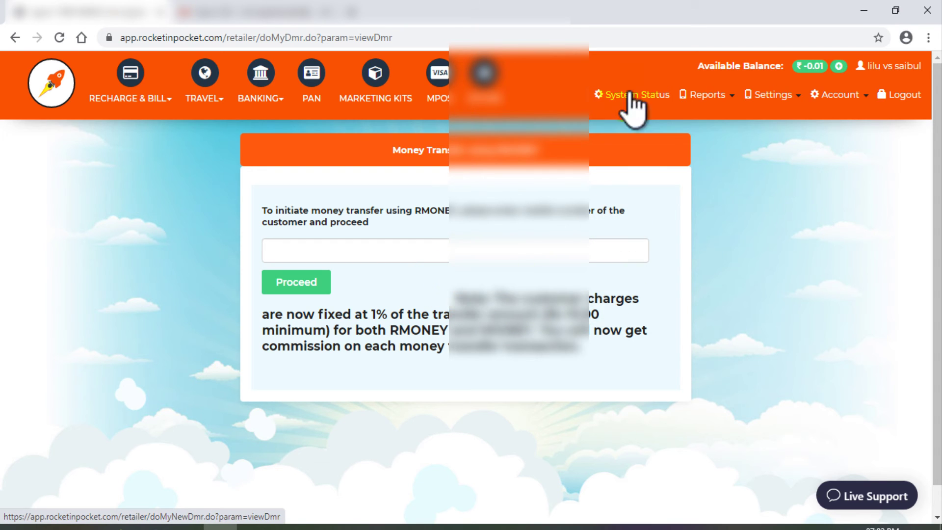
- Open the account's KYC page and check the PHOTO verification status
click(824, 100)
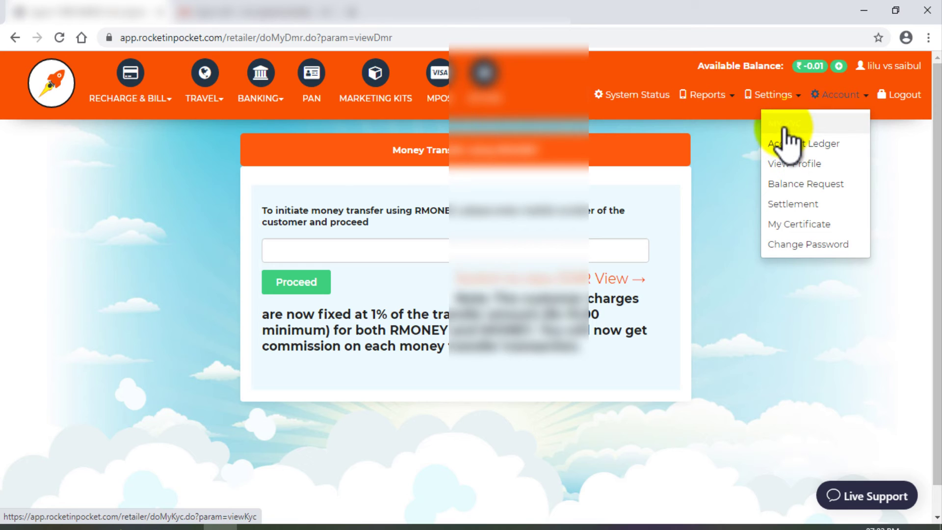
click(785, 125)
scroll(444, 324, down, 10)
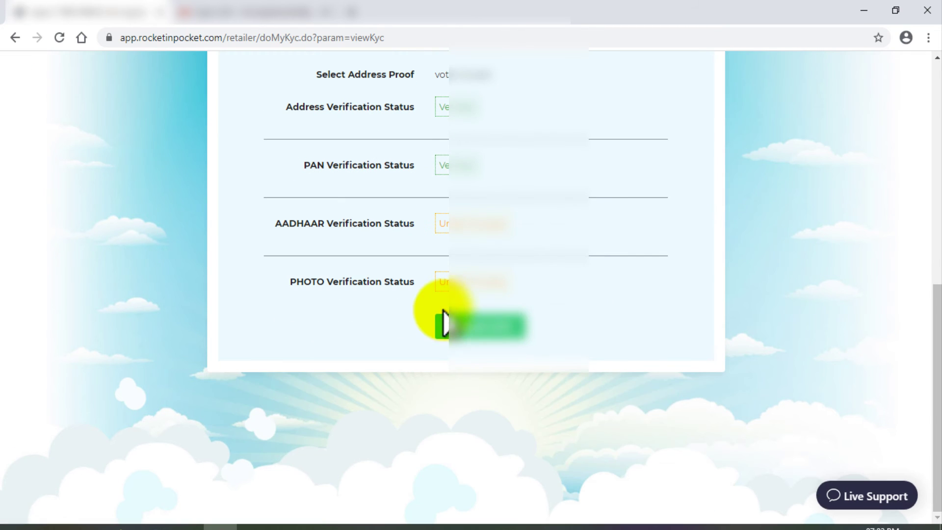
drag(437, 281, 535, 283)
scroll(534, 282, up, 15)
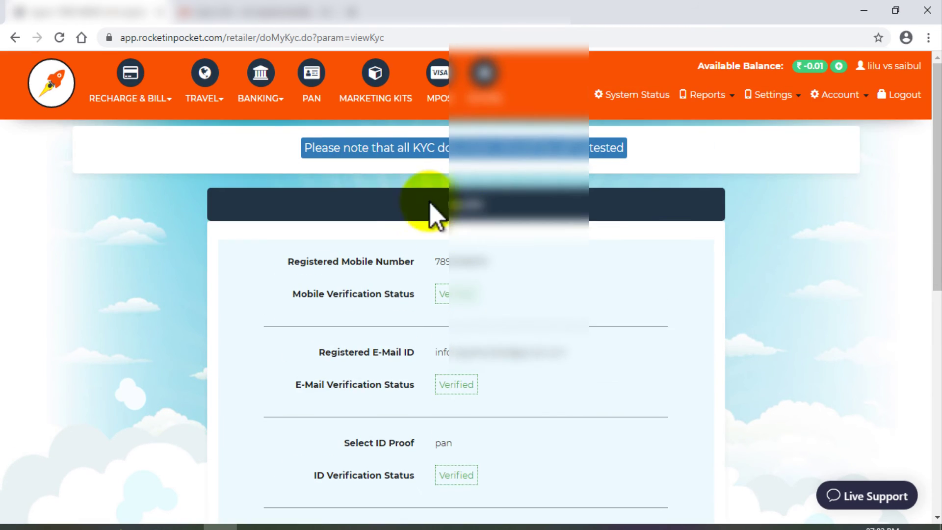
- Return to the Money Transfer page and open the live support chat
key(alt+Left)
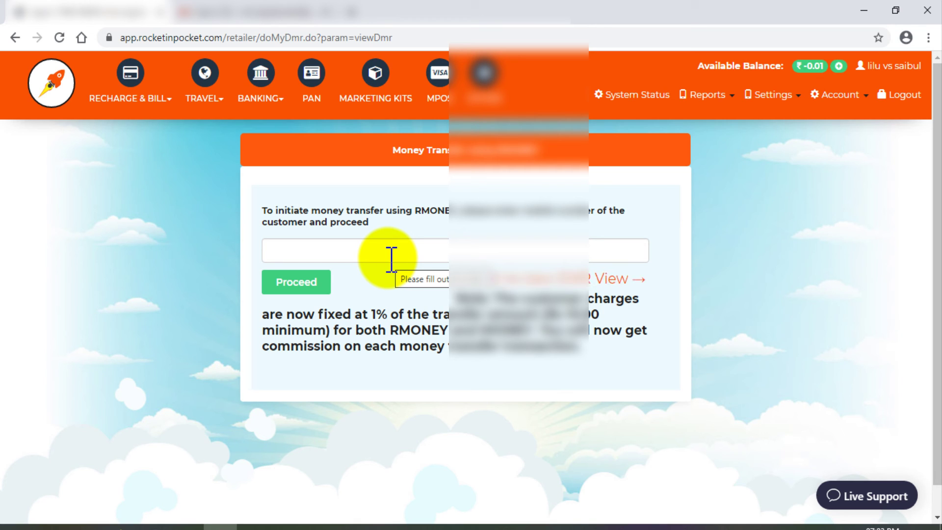
click(875, 496)
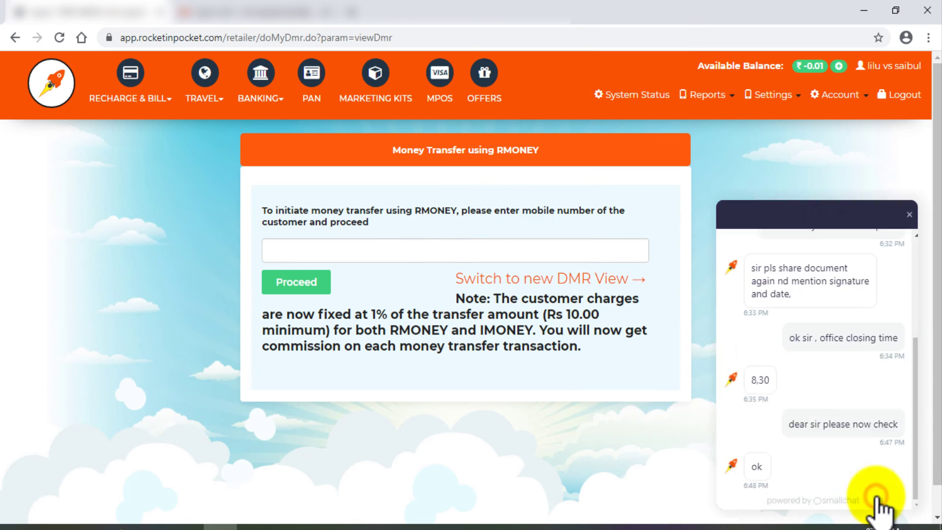